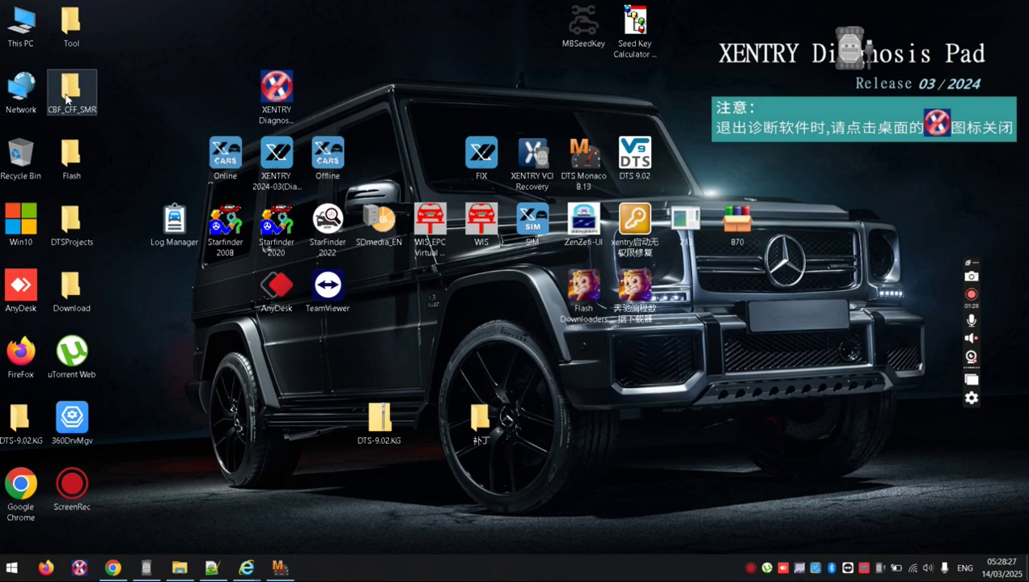
# Step: Open the DTSProjects folder and scroll through its contents
pyautogui.doubleClick(86, 228)
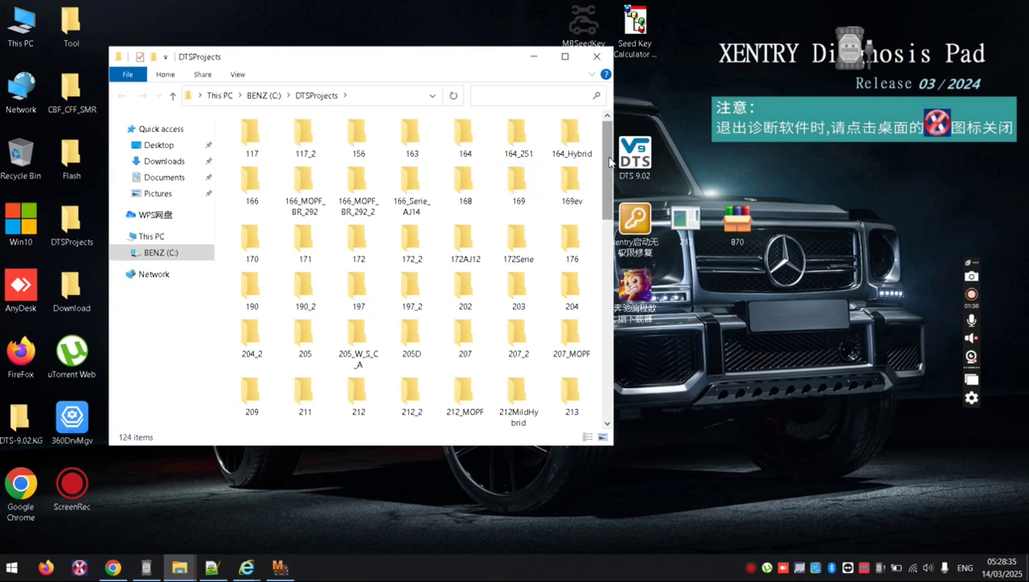
pyautogui.moveTo(608, 162); pyautogui.dragTo(608, 204)
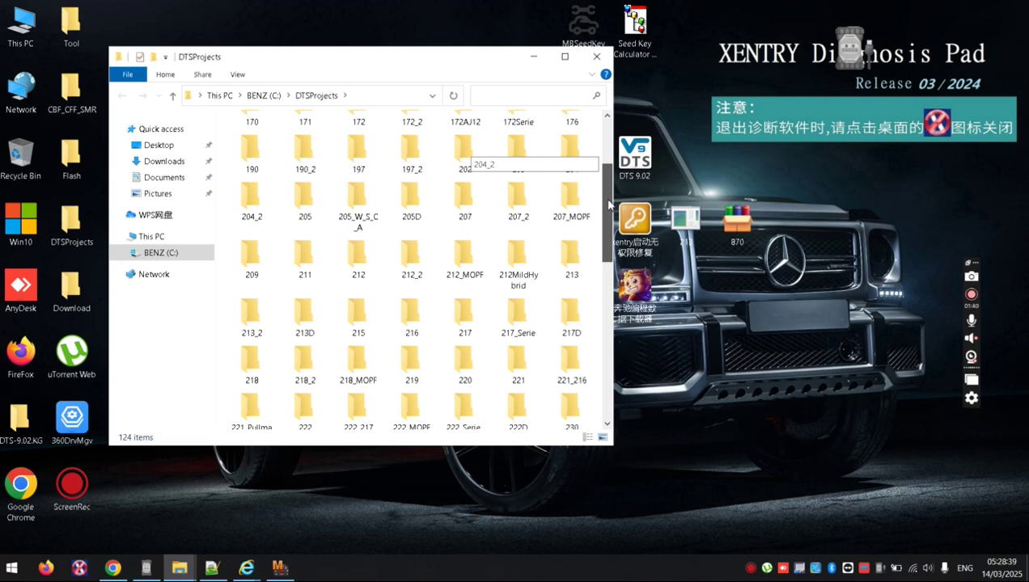
pyautogui.scroll(-1, 608, 204)
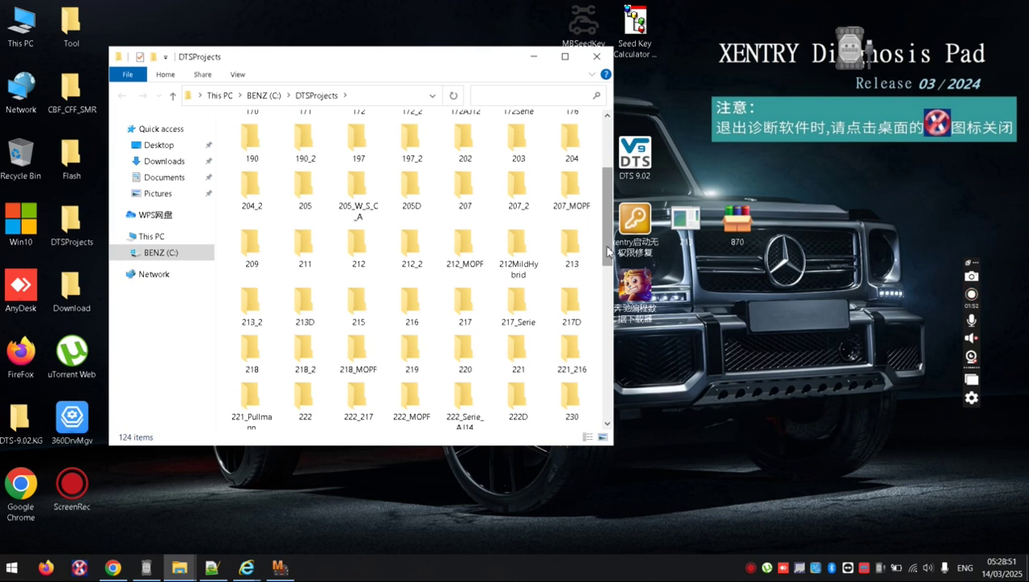
pyautogui.moveTo(608, 253); pyautogui.dragTo(609, 398)
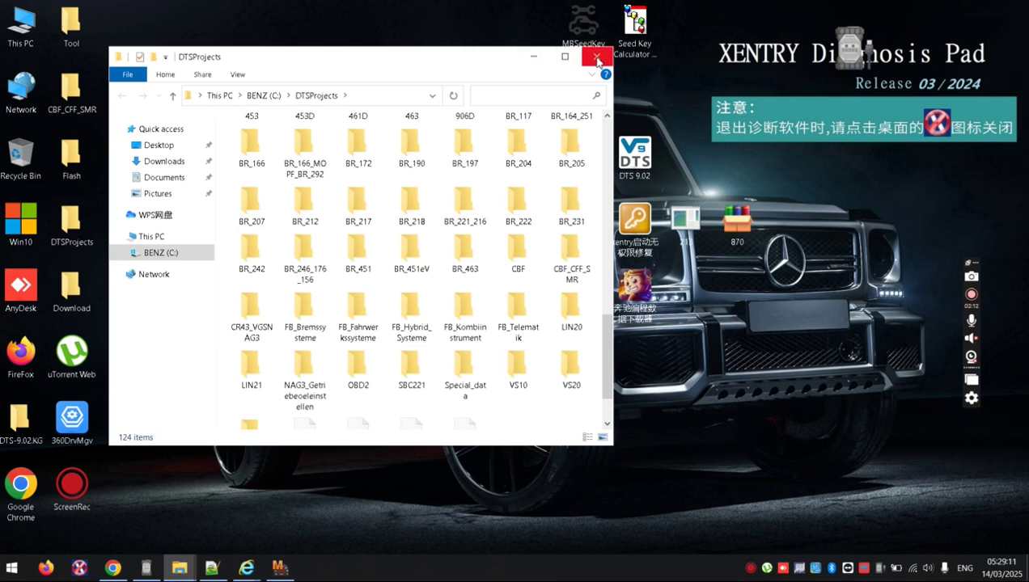
# Step: Close the DTSProjects window and launch DTS Monaco 8.13 from the desktop
pyautogui.click(595, 61)
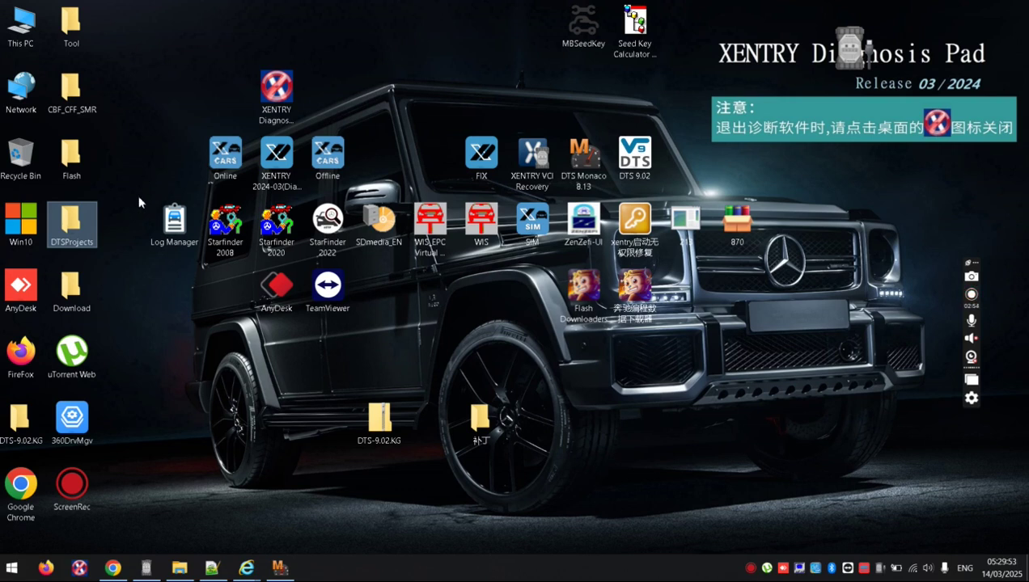
pyautogui.click(217, 360)
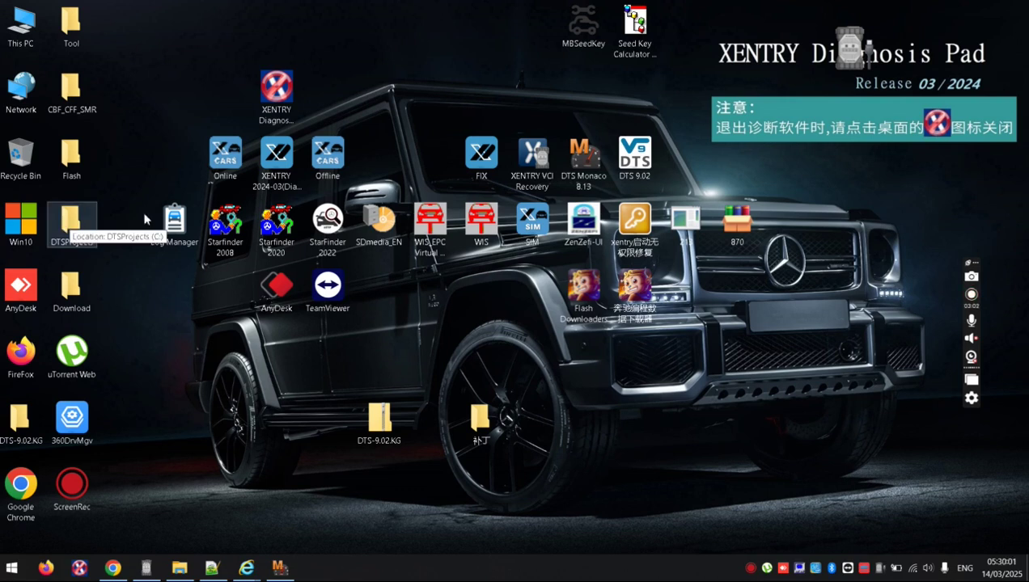
pyautogui.doubleClick(584, 156)
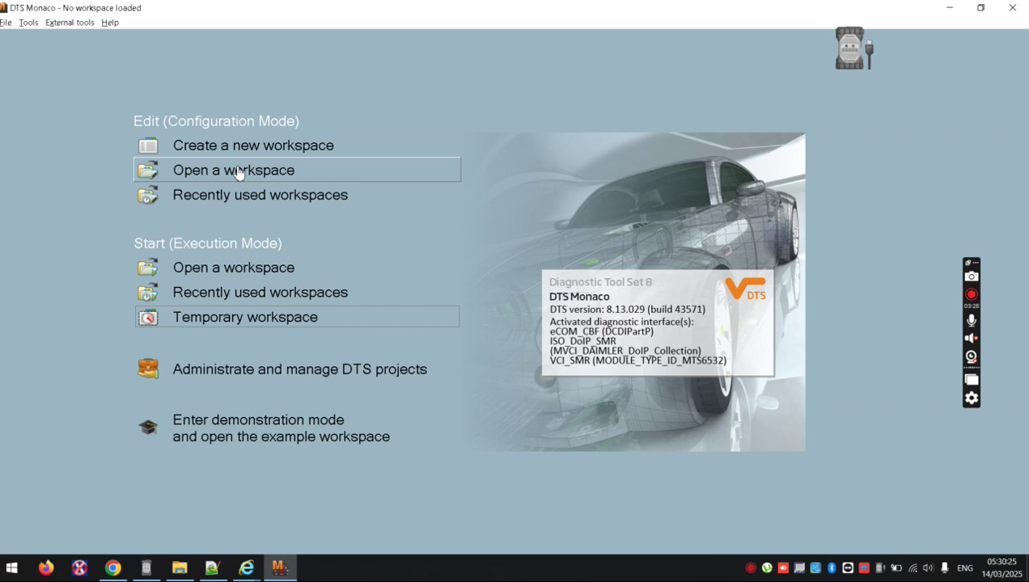
# Step: Start a temporary workspace in Execution Mode and point its diagnostic-data picker at the Desktop
pyautogui.click(223, 324)
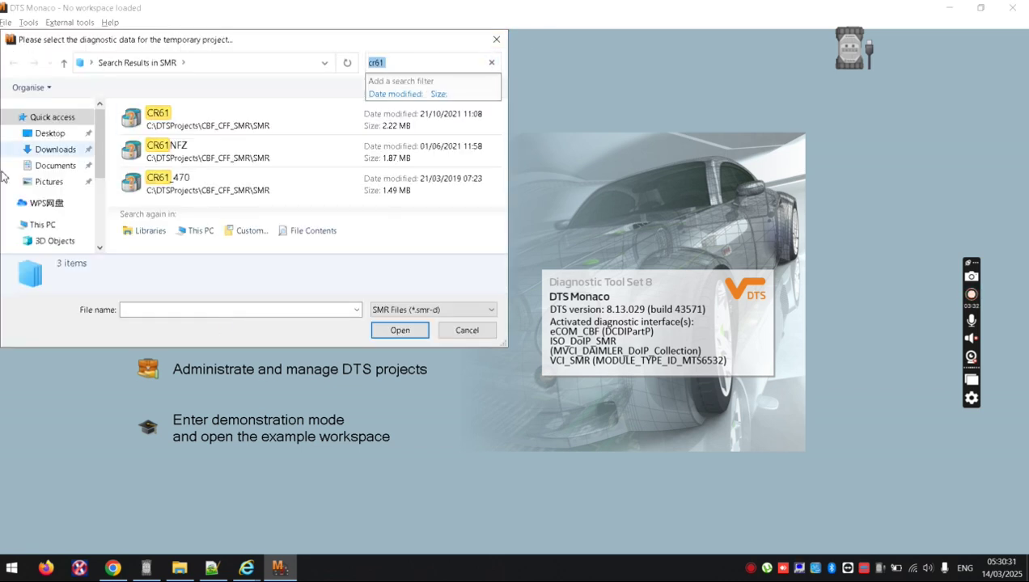
pyautogui.click(52, 134)
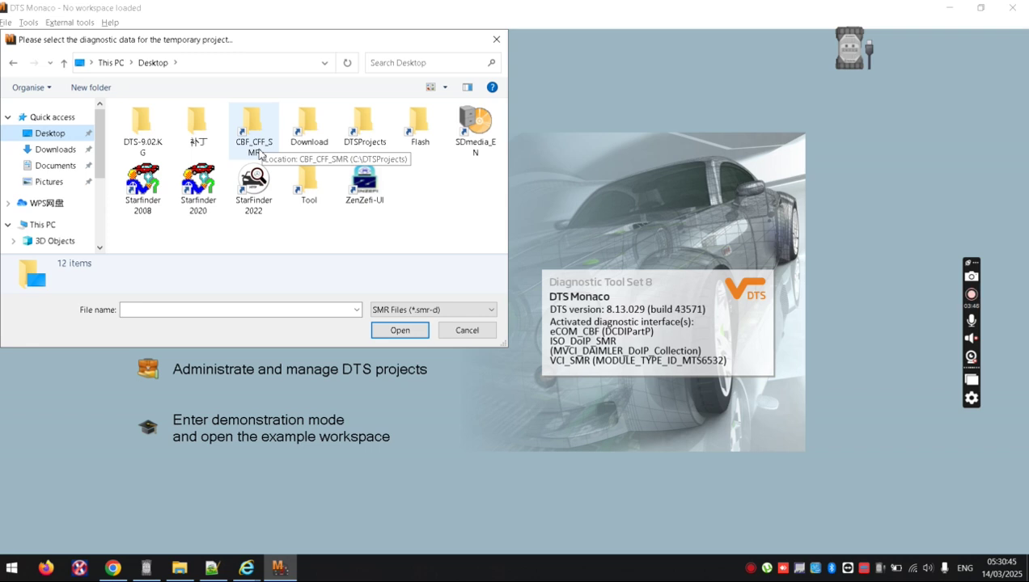
# Step: Navigate the picker into DTSProjects\BR_212\cbf
pyautogui.doubleClick(365, 129)
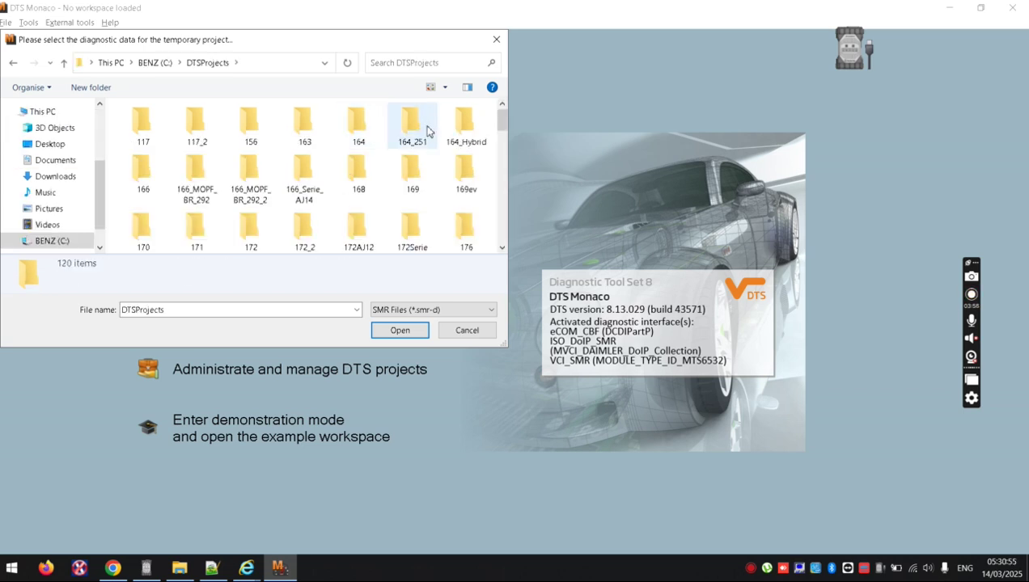
pyautogui.moveTo(501, 126); pyautogui.dragTo(501, 217)
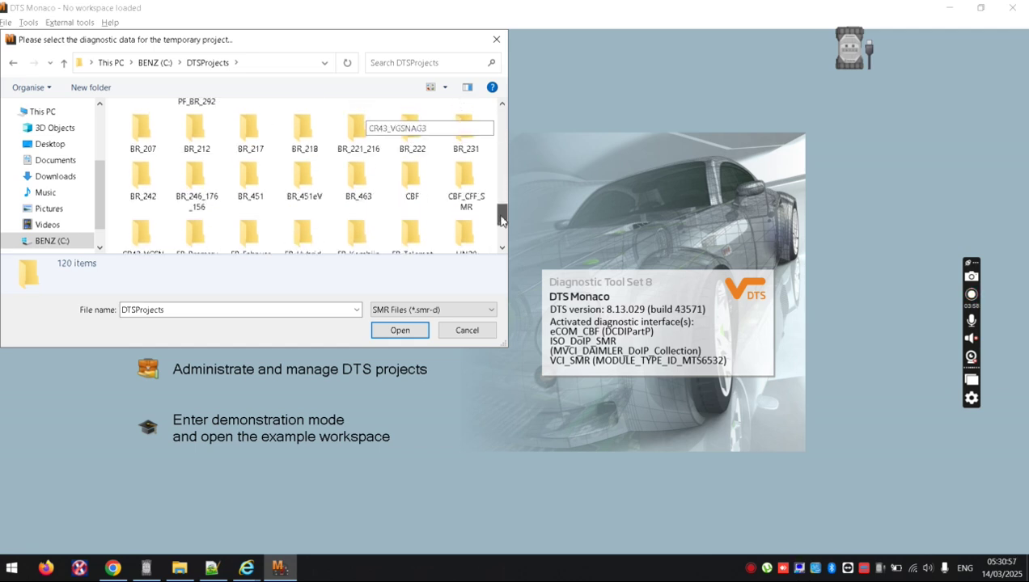
pyautogui.doubleClick(199, 136)
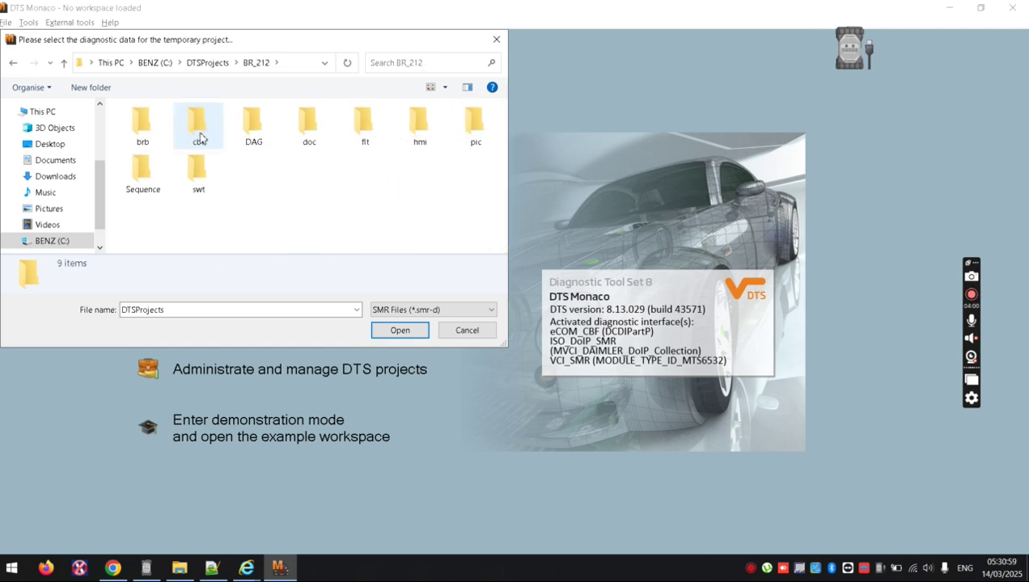
pyautogui.doubleClick(203, 130)
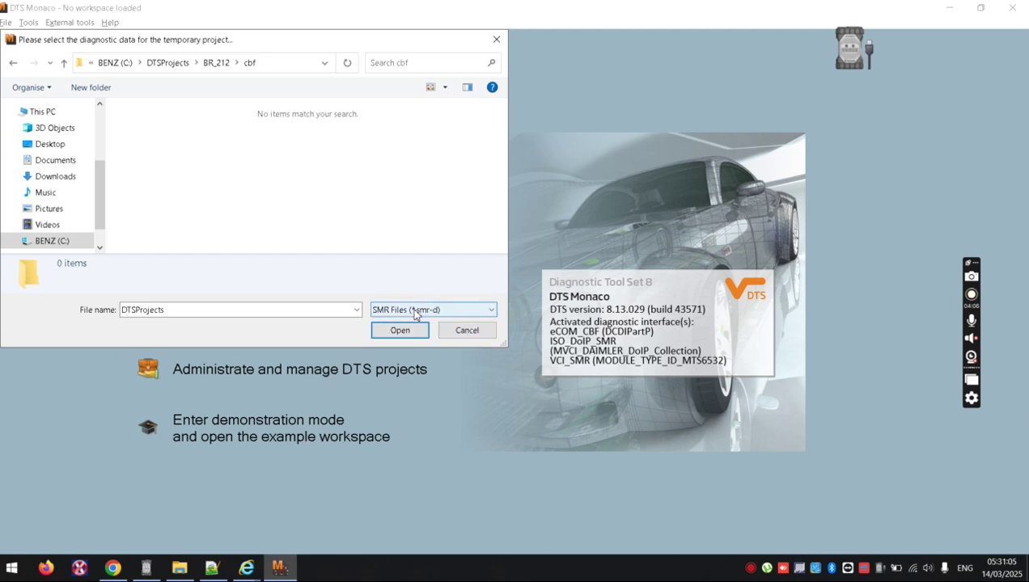
# Step: Filter to CBF Files (*.cbf), try a 'sam' search, then clear it to list all 171 files
pyautogui.click(414, 310)
pyautogui.click(398, 332)
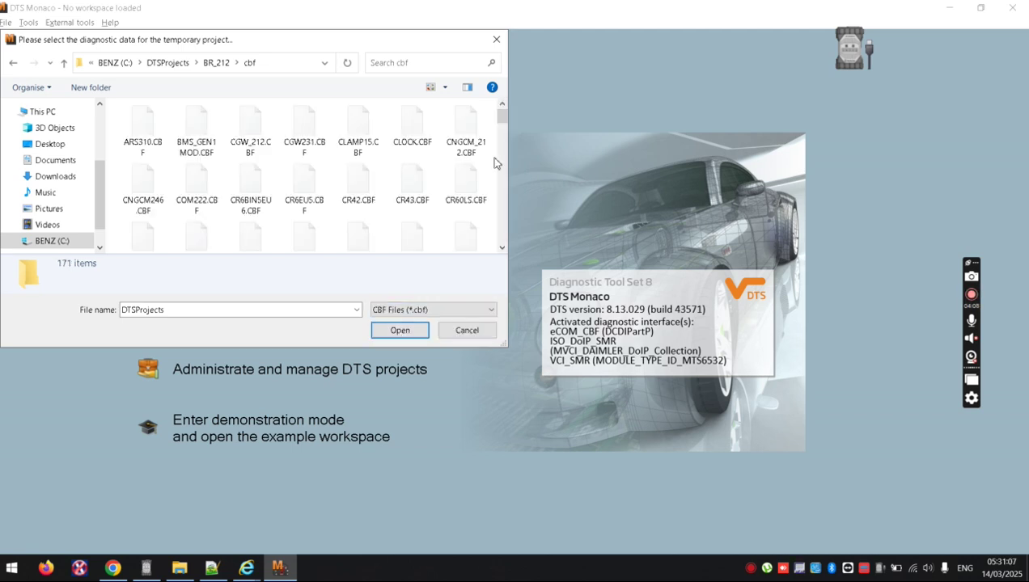
pyautogui.moveTo(502, 117); pyautogui.dragTo(503, 220)
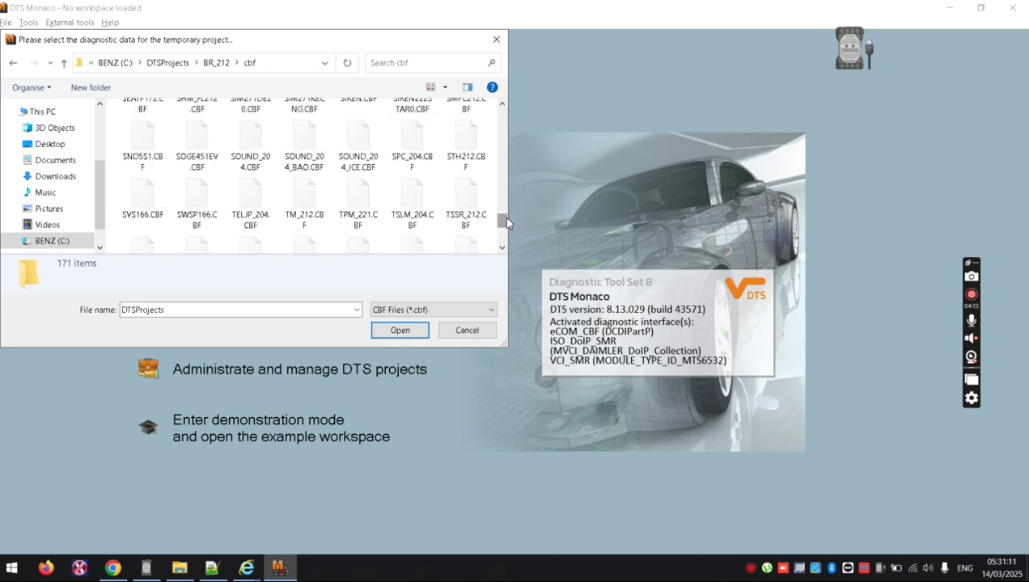
pyautogui.click(427, 63)
pyautogui.write('sam')
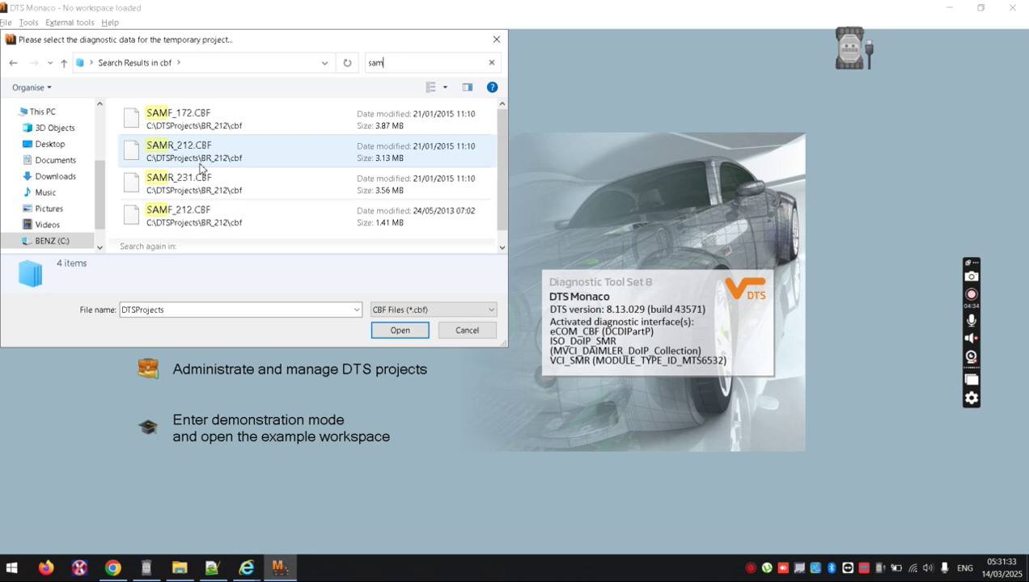
pyautogui.press('BackSpace')
pyautogui.press('BackSpace')
pyautogui.press('BackSpace')
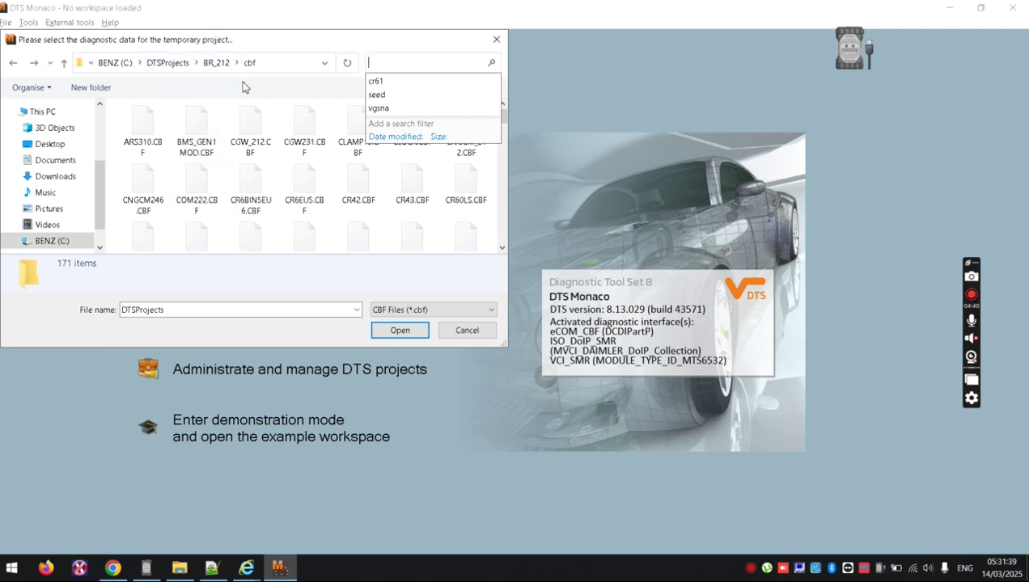
pyautogui.press('Escape')
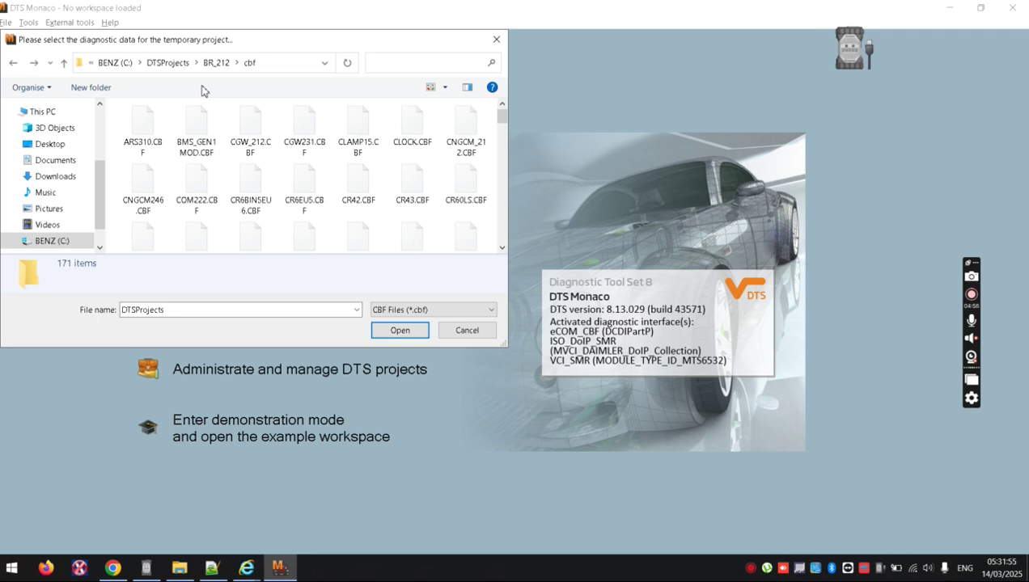
# Step: From the Desktop, open the CBF_CFF_SMR shortcut and its SMR folder in the picker
pyautogui.click(50, 145)
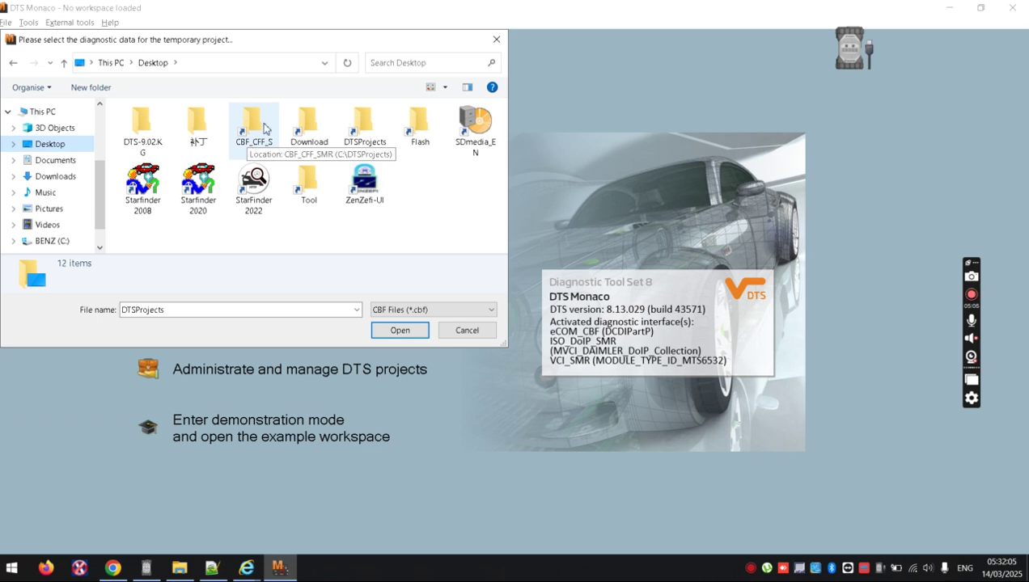
pyautogui.click(264, 128)
pyautogui.doubleClick(264, 128)
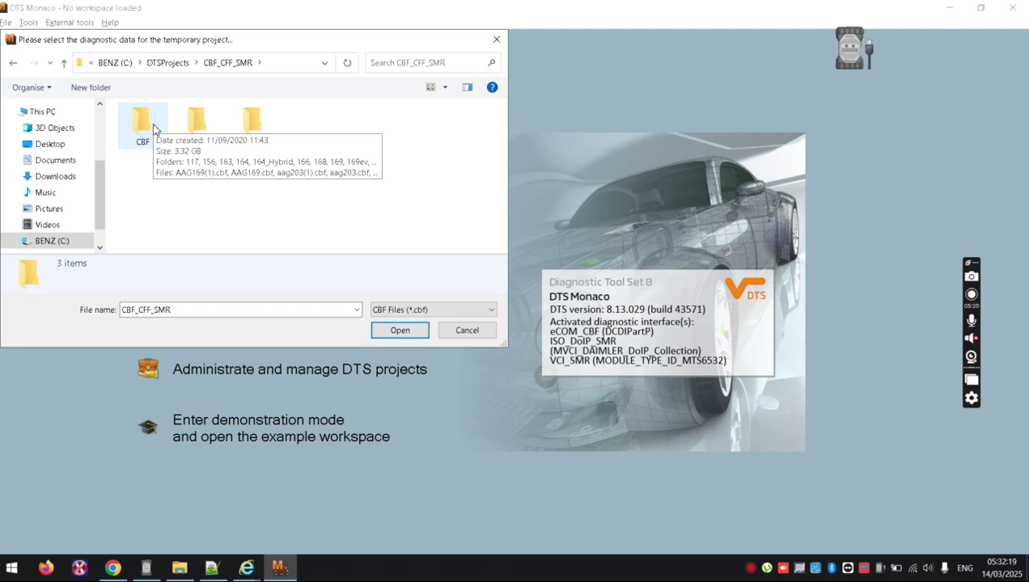
pyautogui.doubleClick(268, 121)
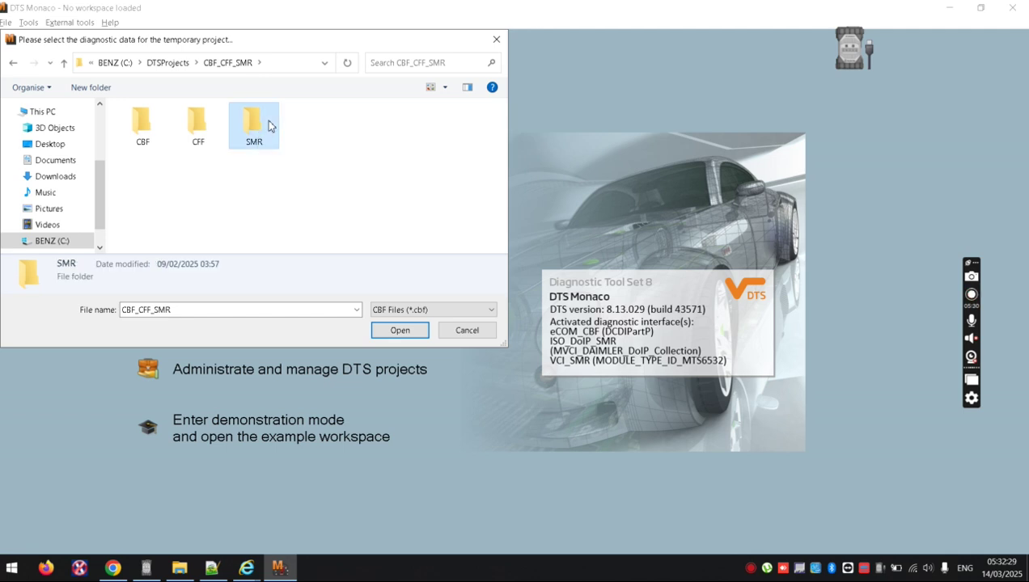
pyautogui.click(398, 314)
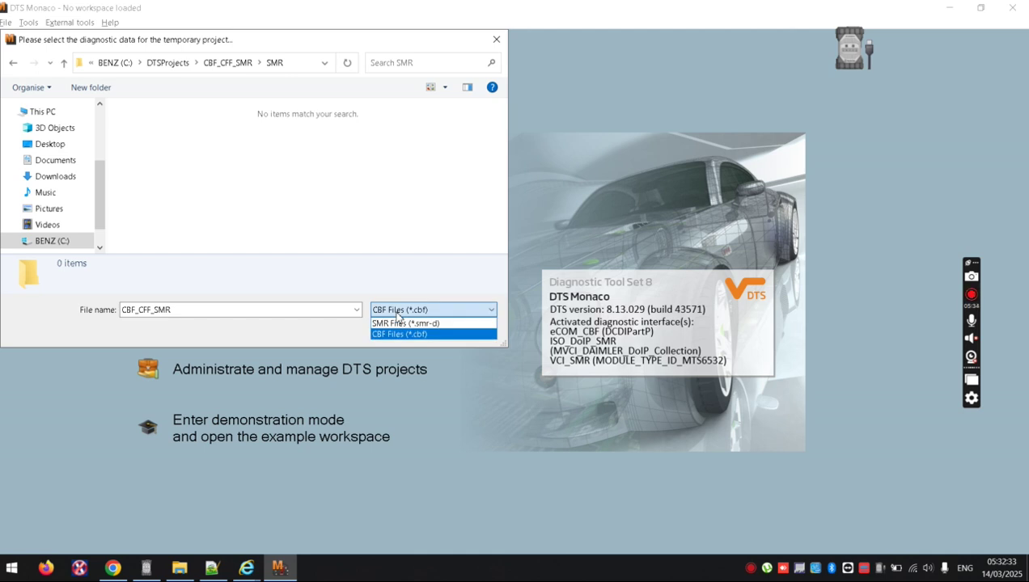
# Step: Switch the file type to SMR Files (*.smr-d), showing 1,180 items, then show the Windows desktop
pyautogui.click(396, 324)
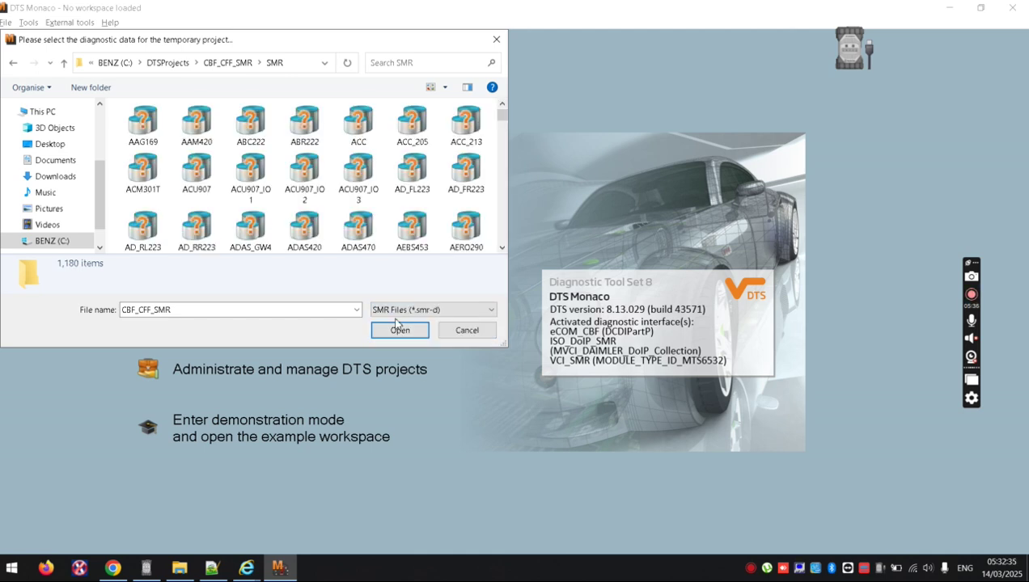
pyautogui.moveTo(502, 115)
pyautogui.mouseDown()
pyautogui.moveTo(511, 233)
pyautogui.moveTo(505, 103)
pyautogui.mouseUp()
pyautogui.click(448, 66)
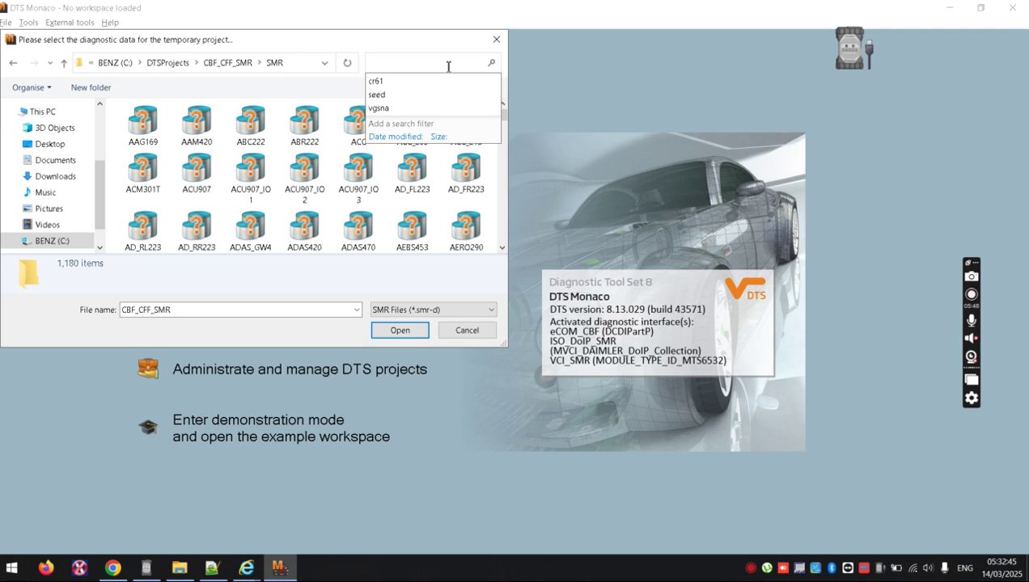
pyautogui.press('Escape')
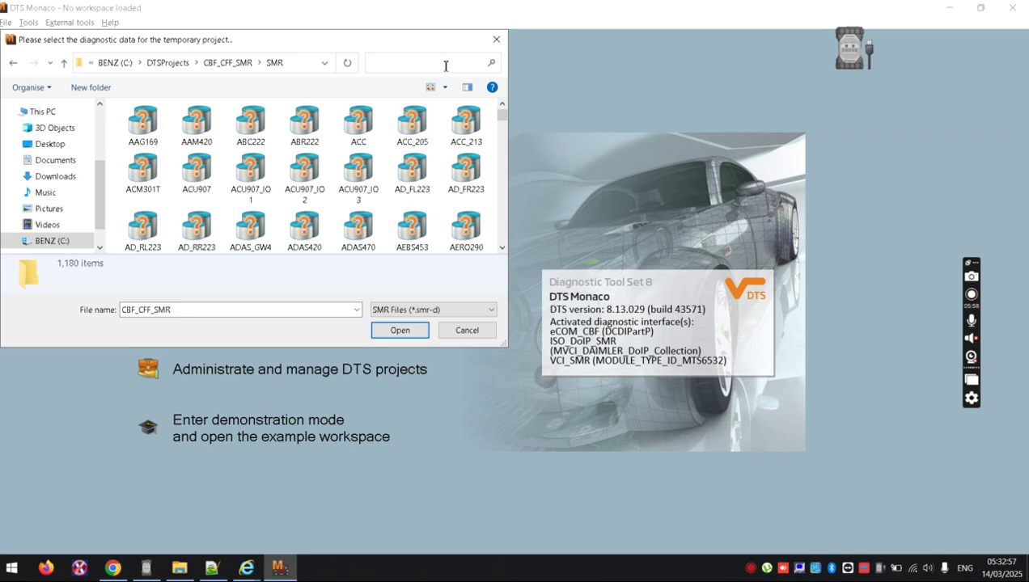
pyautogui.click(427, 62)
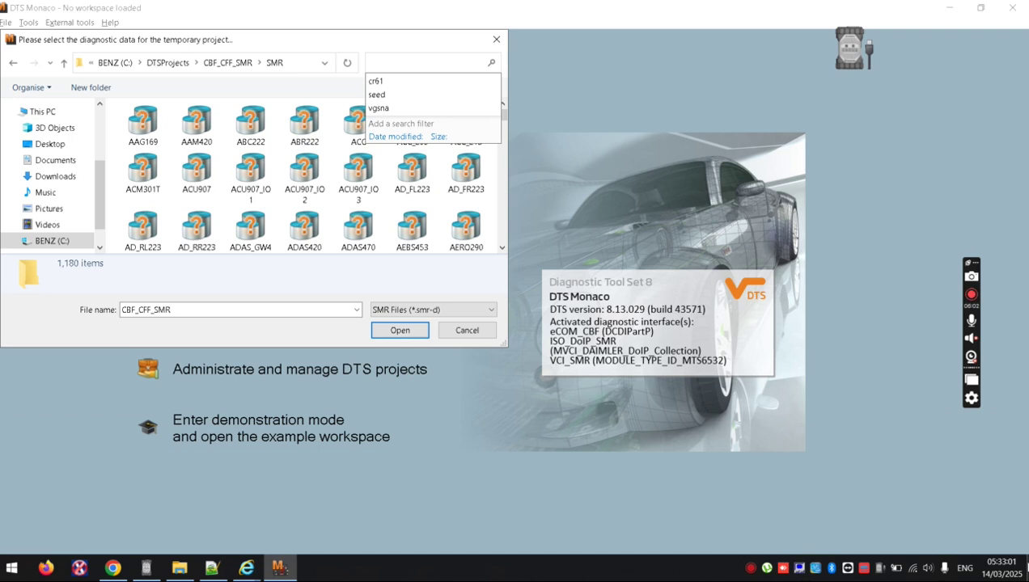
pyautogui.click(1025, 568)
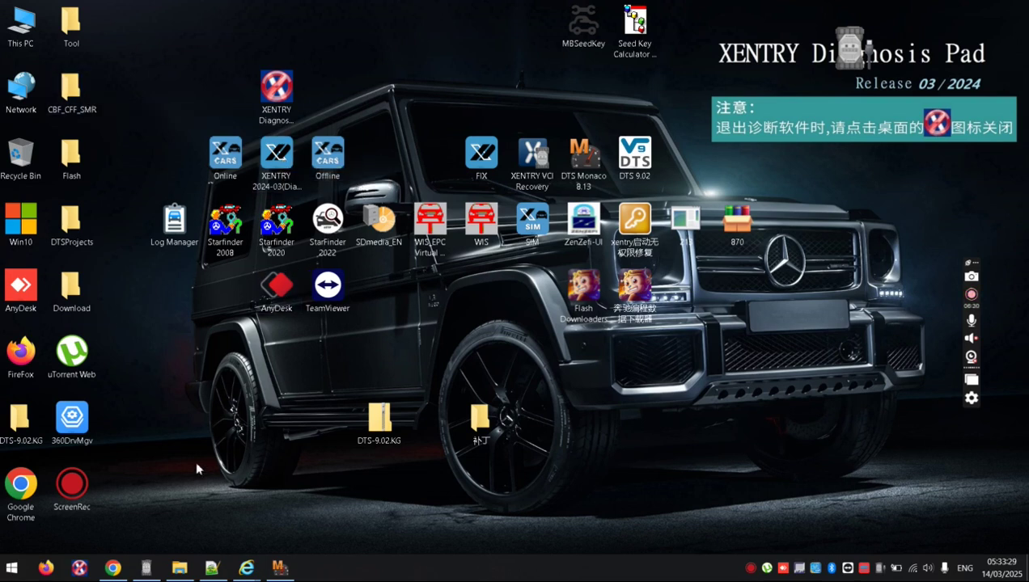
# Step: Bring up the Original and Updated CGF Files Explorer window and put it away
pyautogui.click(179, 568)
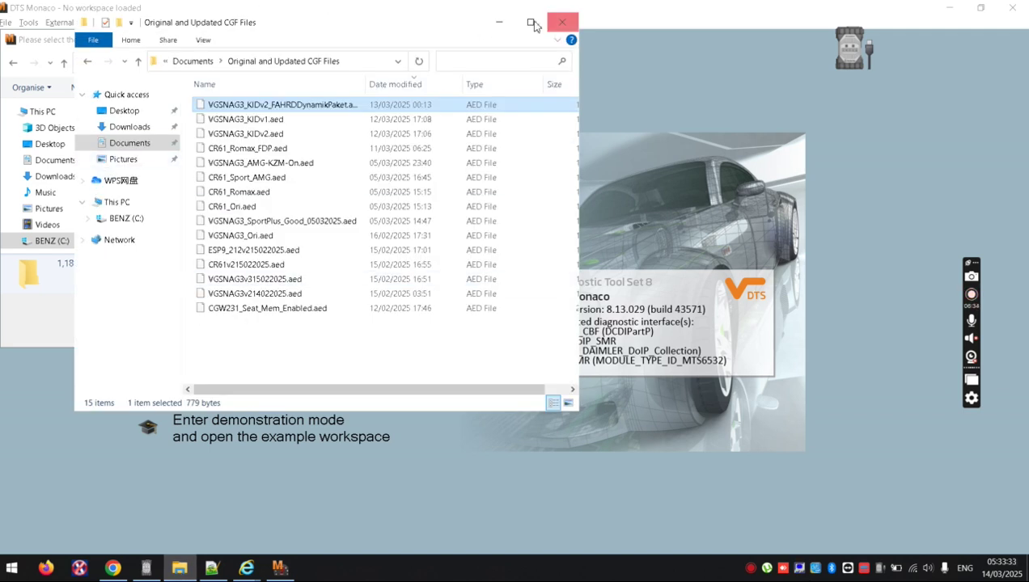
pyautogui.click(502, 26)
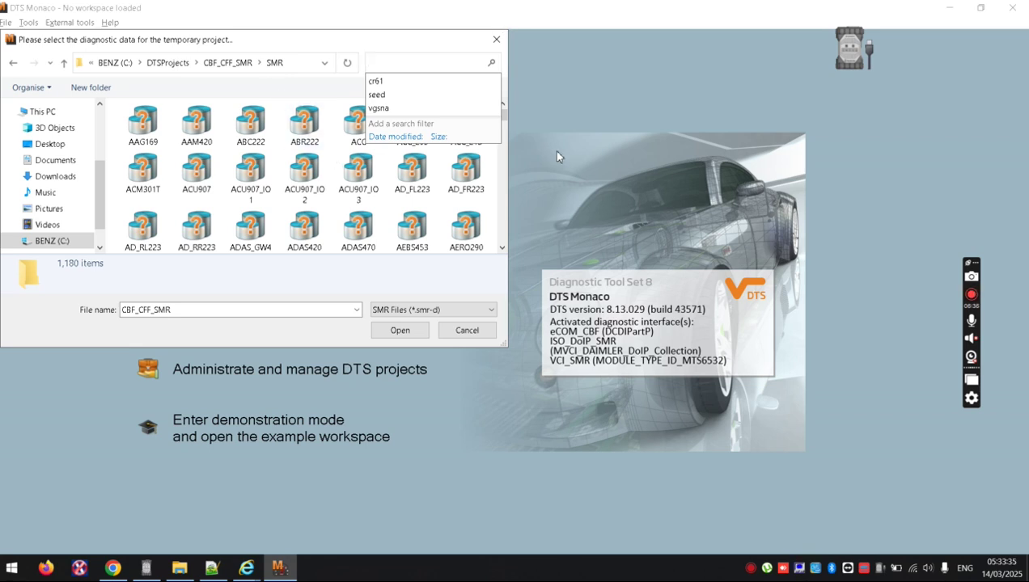
# Step: Search the SMR folder for cr61 and open the CR61 file as diagnostic data
pyautogui.click(385, 84)
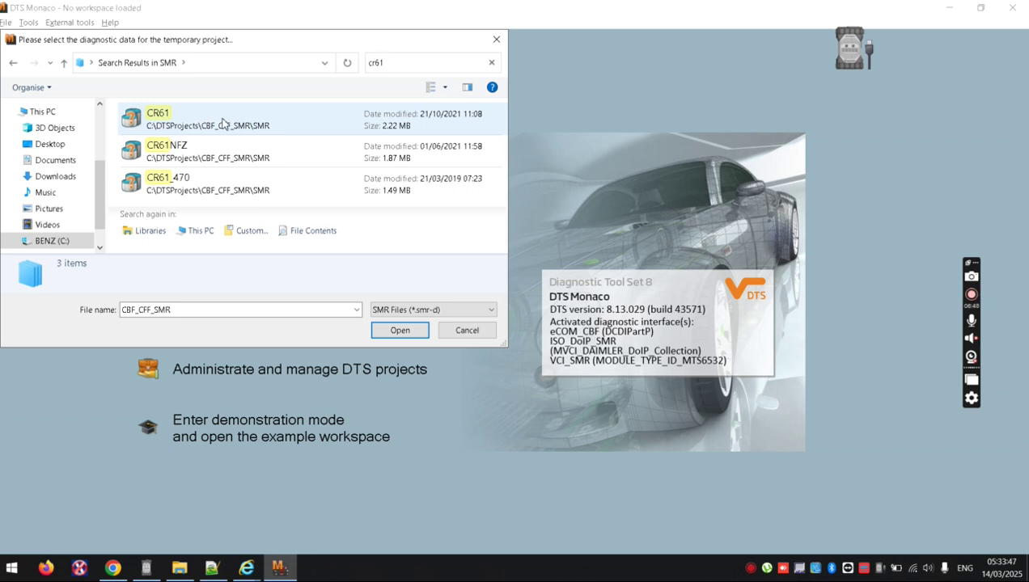
pyautogui.click(223, 122)
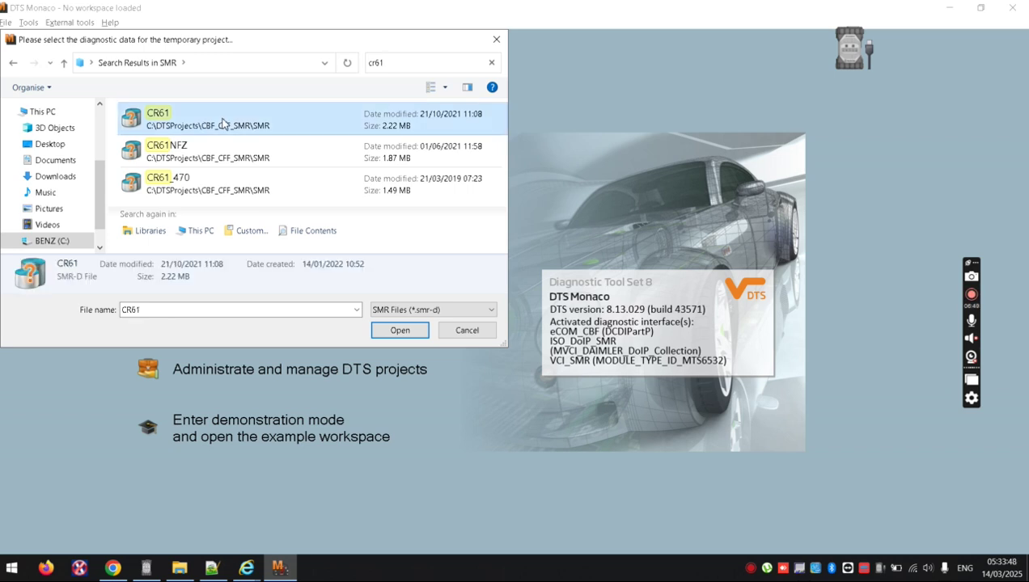
pyautogui.click(400, 331)
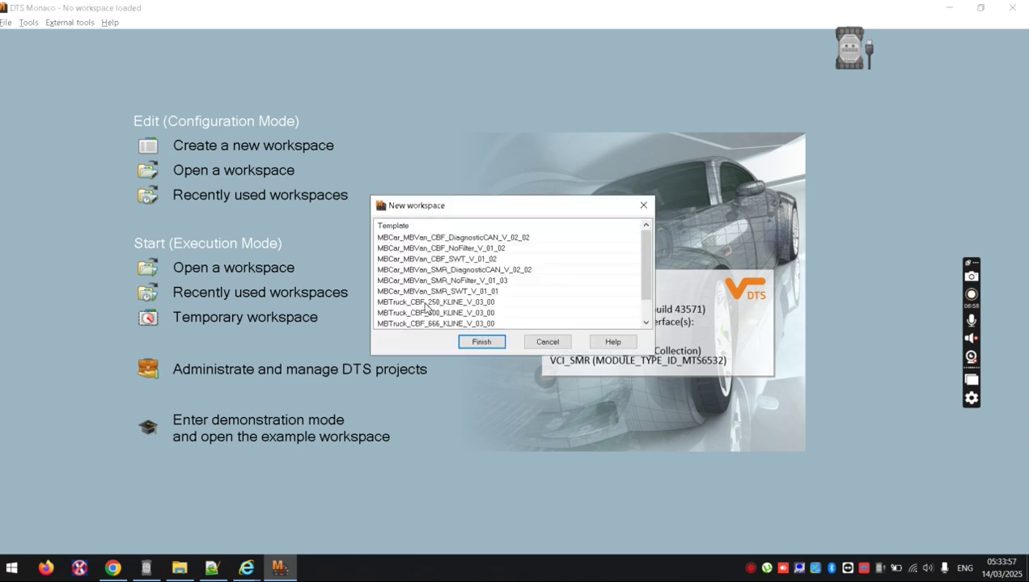
# Step: Compare the CBF and SMR DiagnosticCAN templates, settling on MBCar_MBVan_SMR_DiagnosticCAN_V_02_02
pyautogui.click(435, 238)
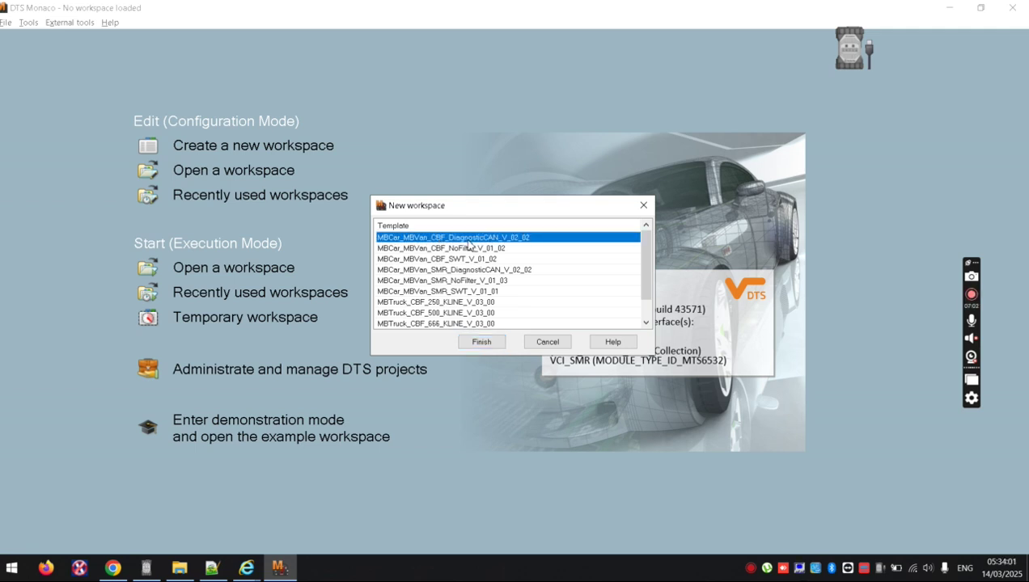
pyautogui.click(449, 271)
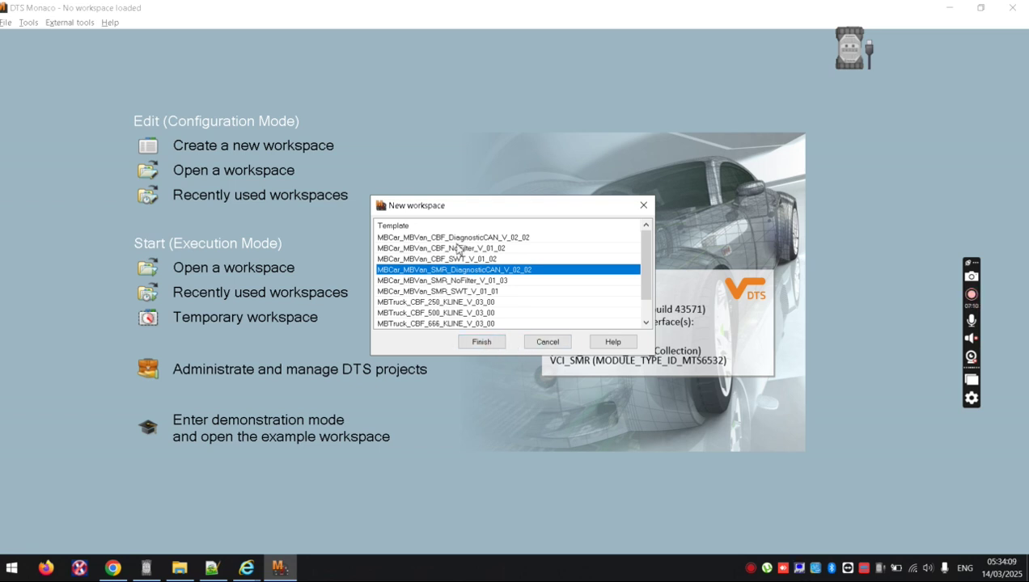
pyautogui.click(453, 239)
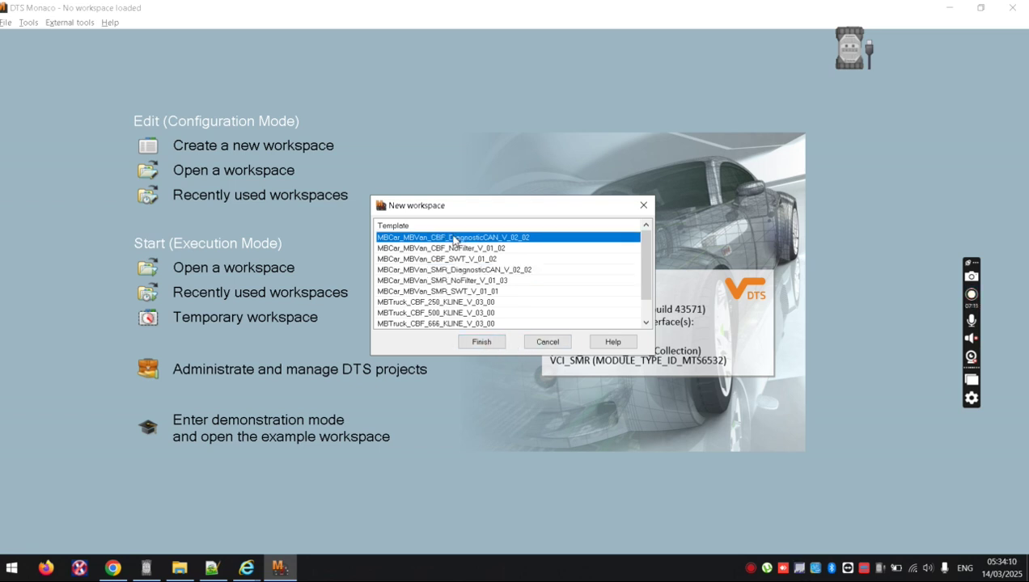
pyautogui.click(449, 276)
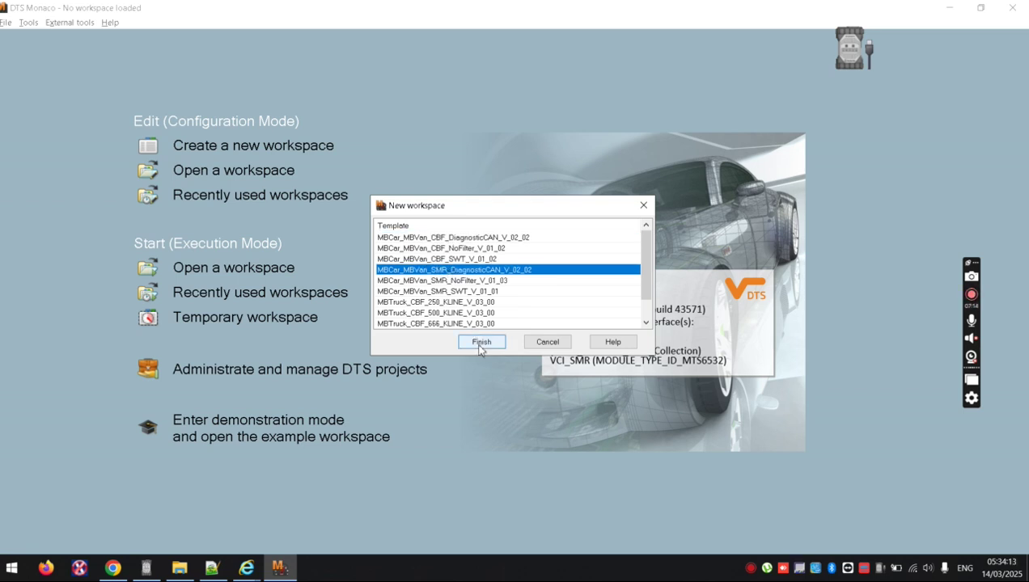